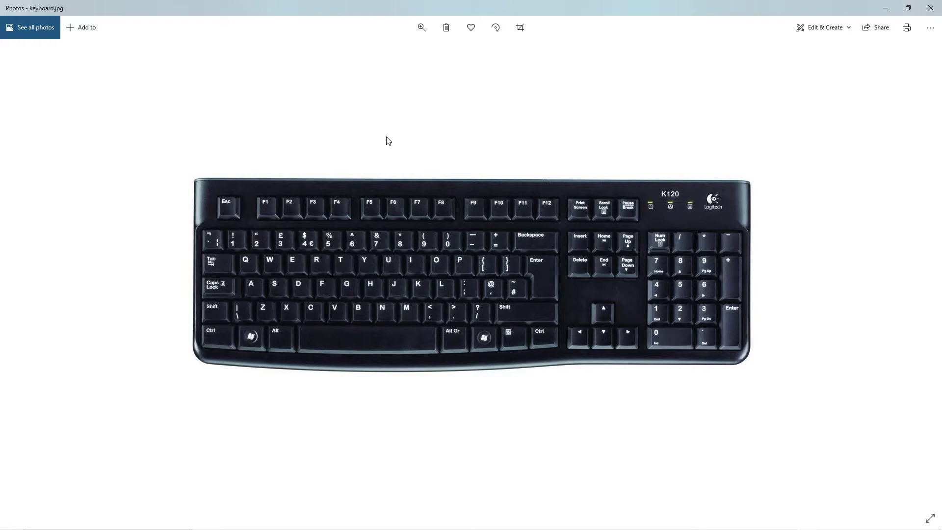
- Snap the keyboard.jpg Photos window to the left half, then shrink it to the top-left quarter
key("super+Left")
key("super+Up")
key("super+Left")
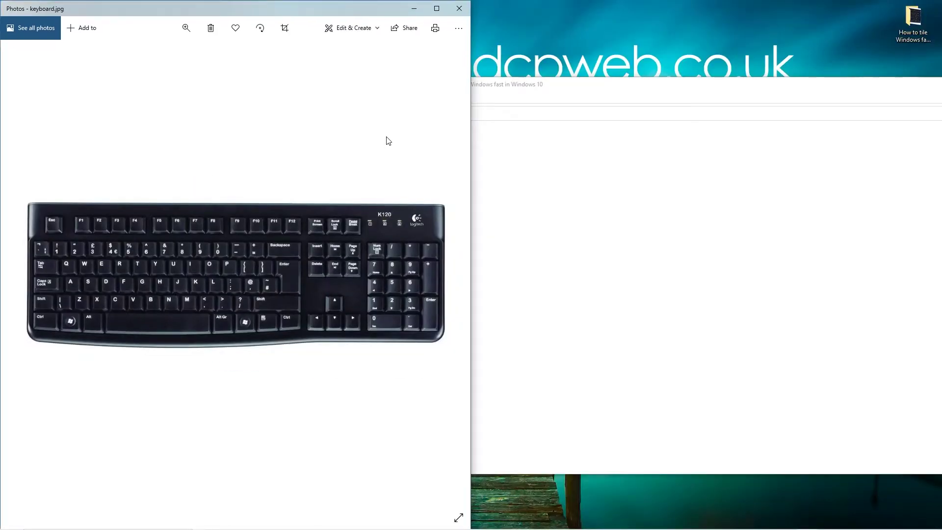
key("super+Up")
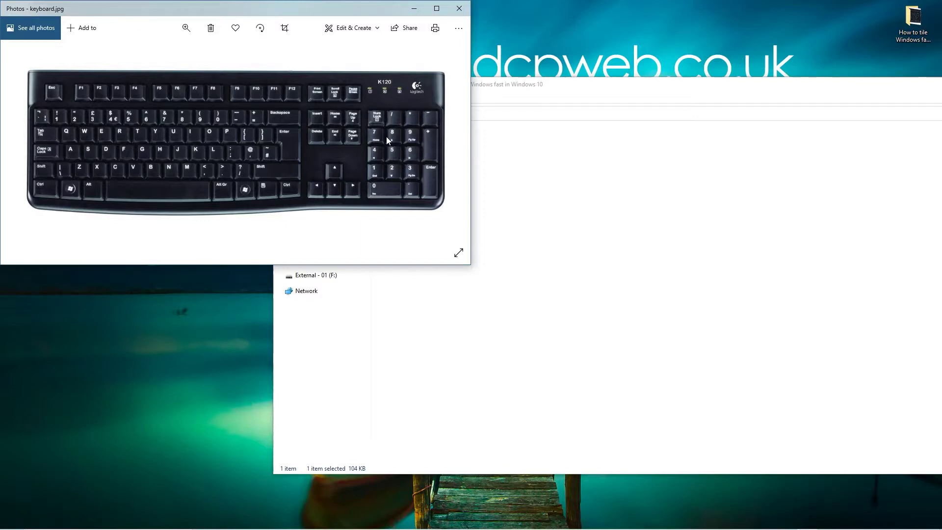
- Snap the File Explorer window into the top-right quarter of the screen
left_click(550, 290)
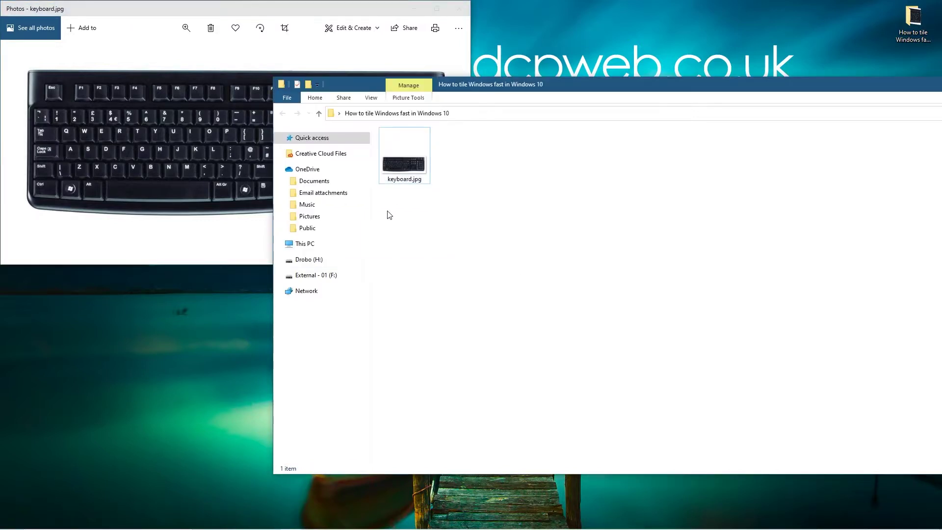
left_click_drag(503, 91, 274, 125)
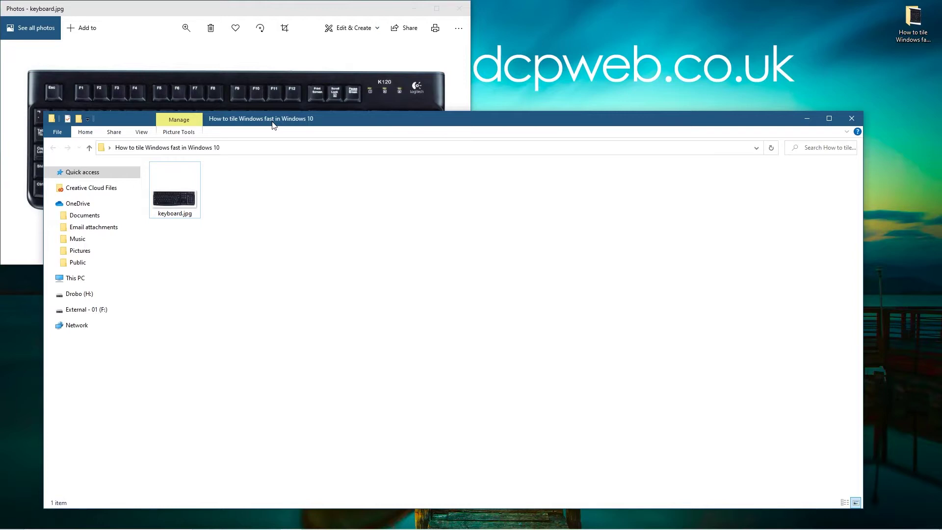
left_click_drag(583, 114, 572, 173)
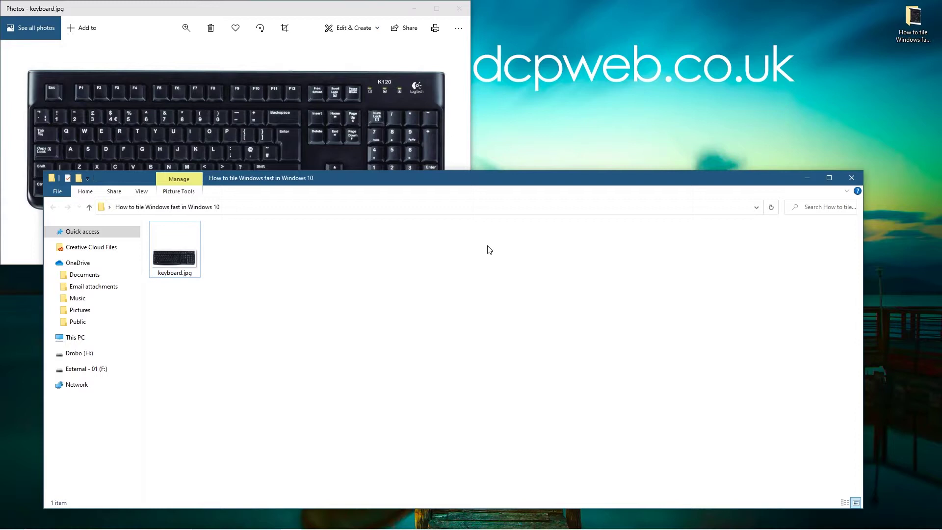
key("super+Right")
key("super+Up")
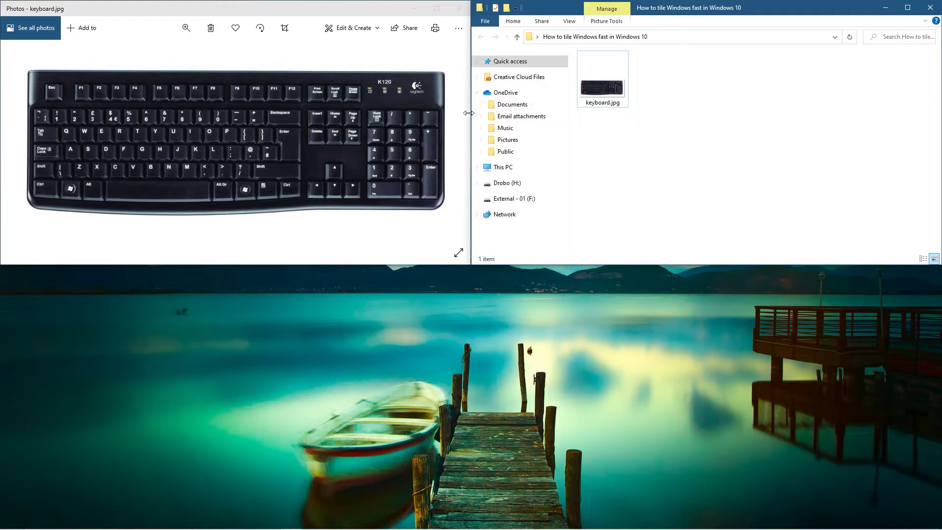
- Narrow Explorer and widen Photos along their shared edge
left_click_drag(470, 113, 567, 119)
left_click_drag(471, 127, 570, 126)
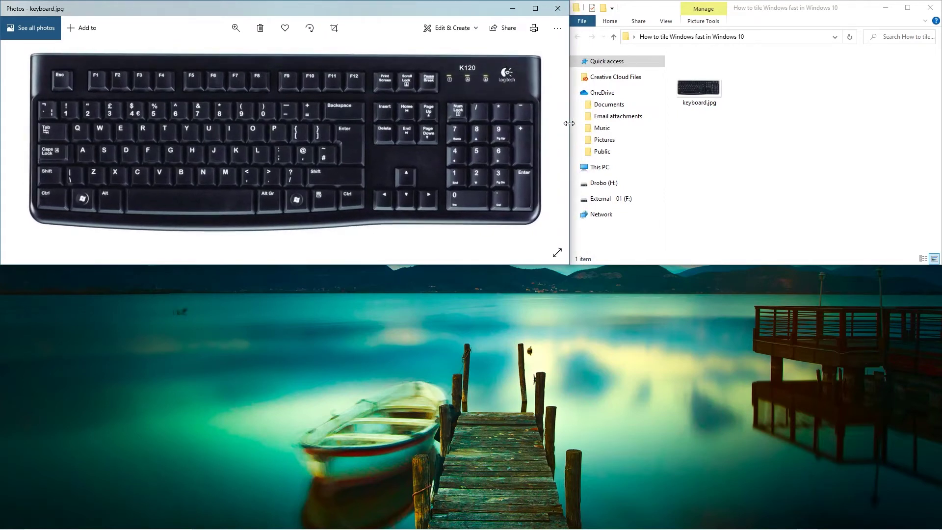
left_click(656, 460)
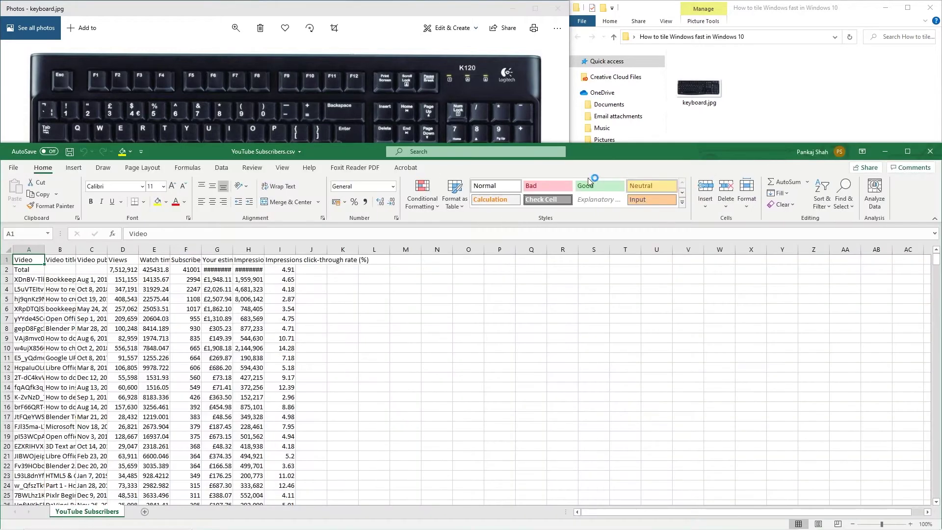
- Snap the YouTube Subscribers Excel window to a bottom quarter, ending in the bottom-left quarter
left_click_drag(599, 150, 586, 37)
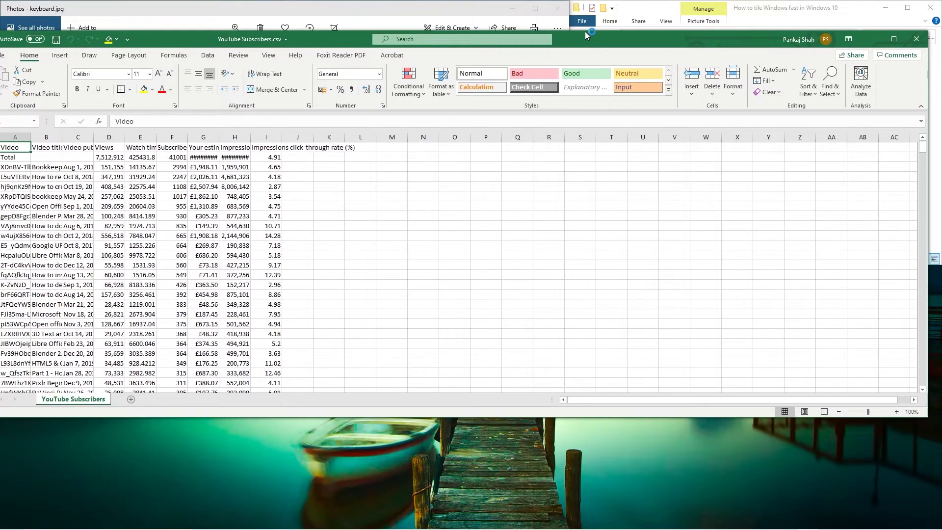
key("super+Left")
key("super+Down")
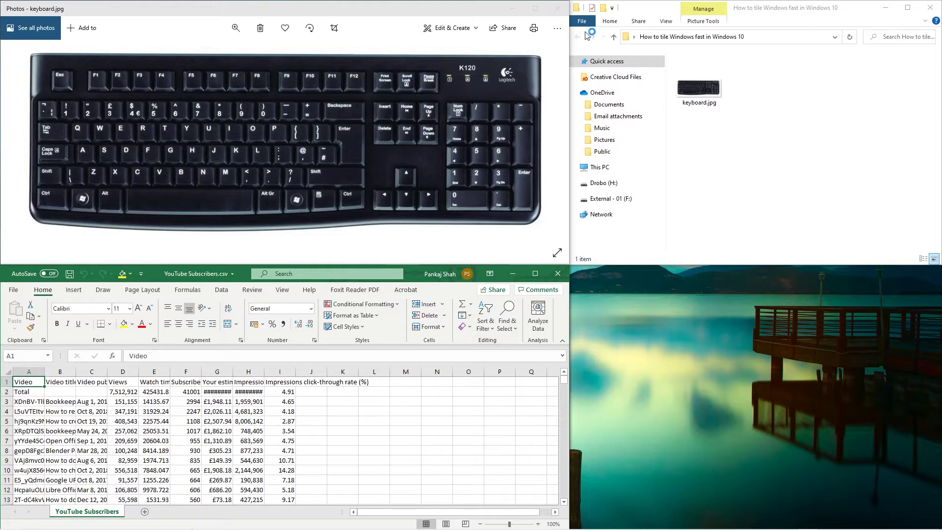
key("super+Right")
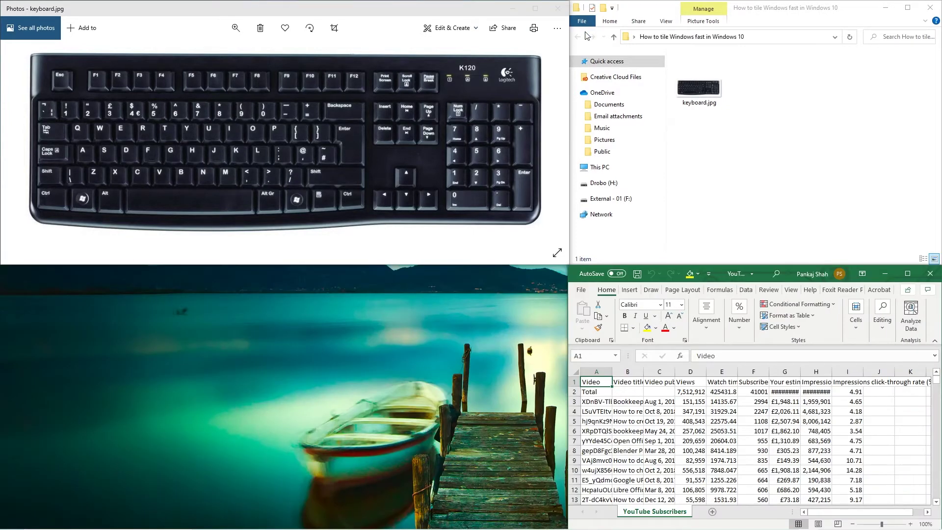
key("super+Left")
key("super+Right")
key("super+Left")
key("super+Right")
key("super+Left")
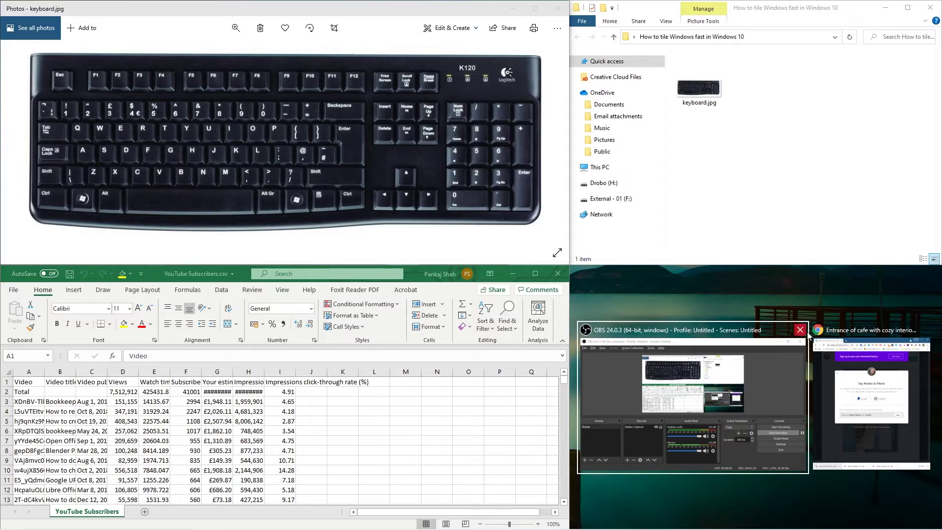
- Snap Chrome into the bottom-right quarter and load the Google homepage
left_click(845, 347)
scroll(734, 373, "down", 3)
scroll(734, 373, "up", 3)
scroll(676, 371, "down", 3)
scroll(676, 372, "down", 1)
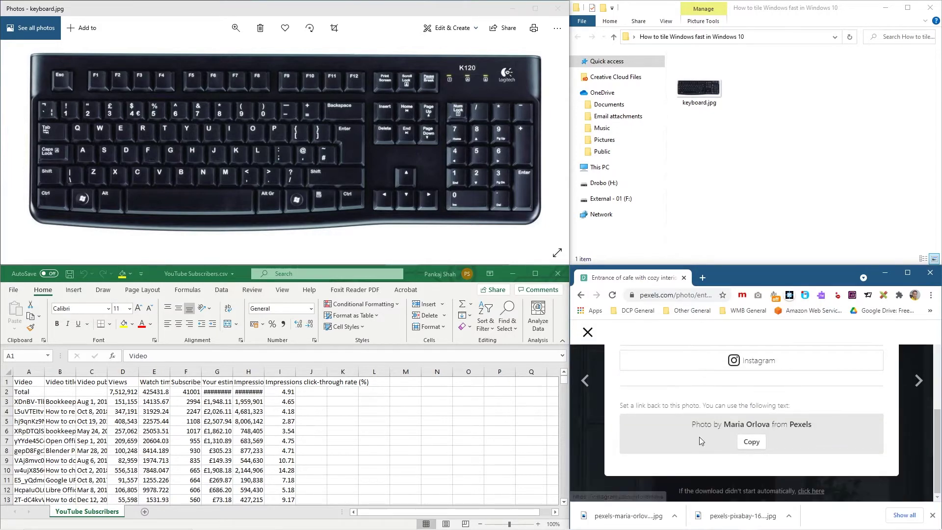
scroll(711, 416, "up", 3)
left_click(686, 297)
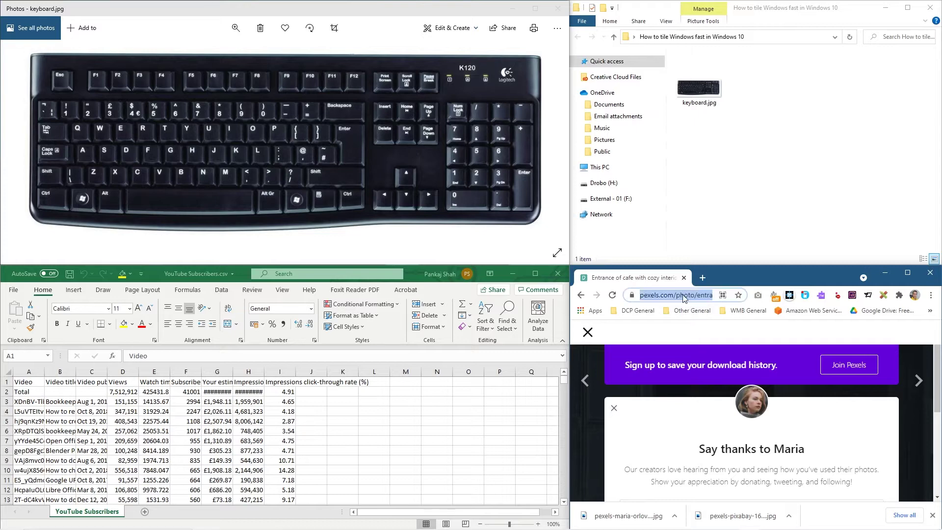
type("google")
key("Return")
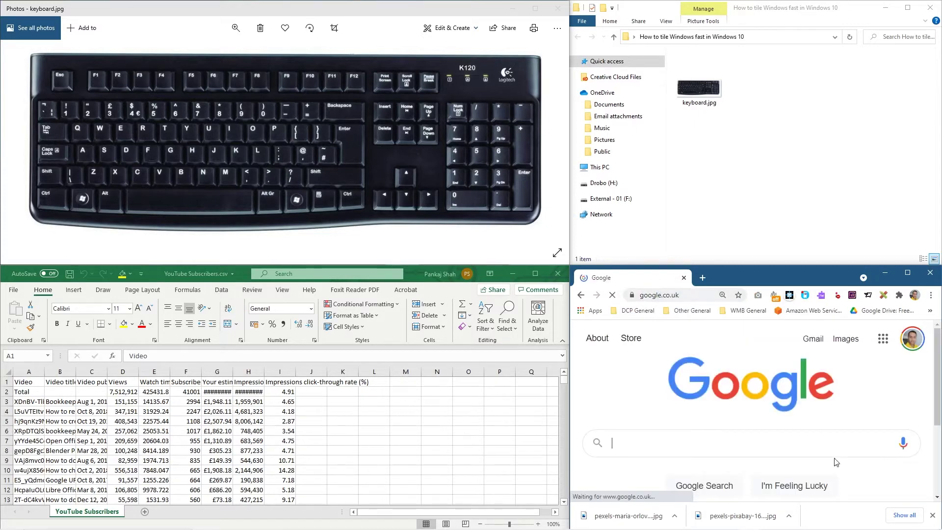
- Search Google for 'dcpweb' and scroll through the results
left_click(931, 515)
left_click(749, 444)
type("dcpweb")
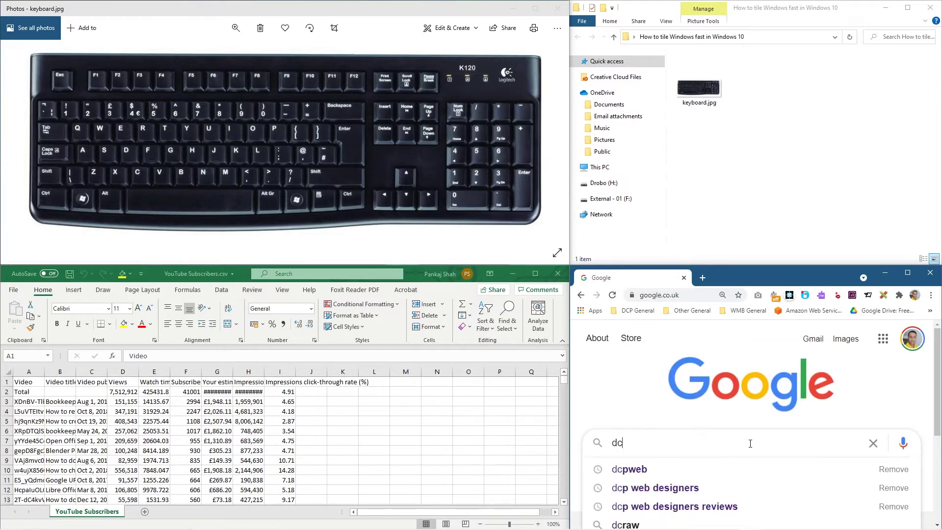
key("Return")
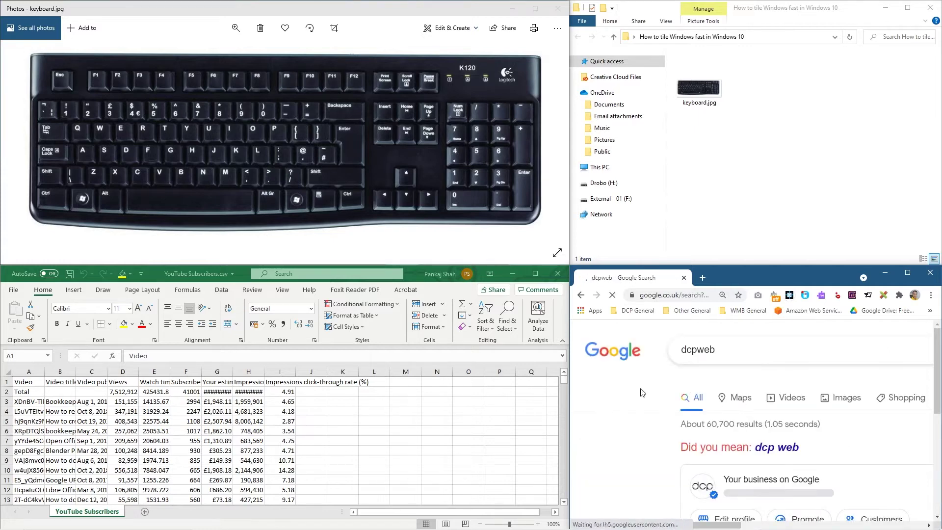
scroll(693, 416, "down", 2)
scroll(693, 416, "down", 5)
scroll(642, 443, "up", 1)
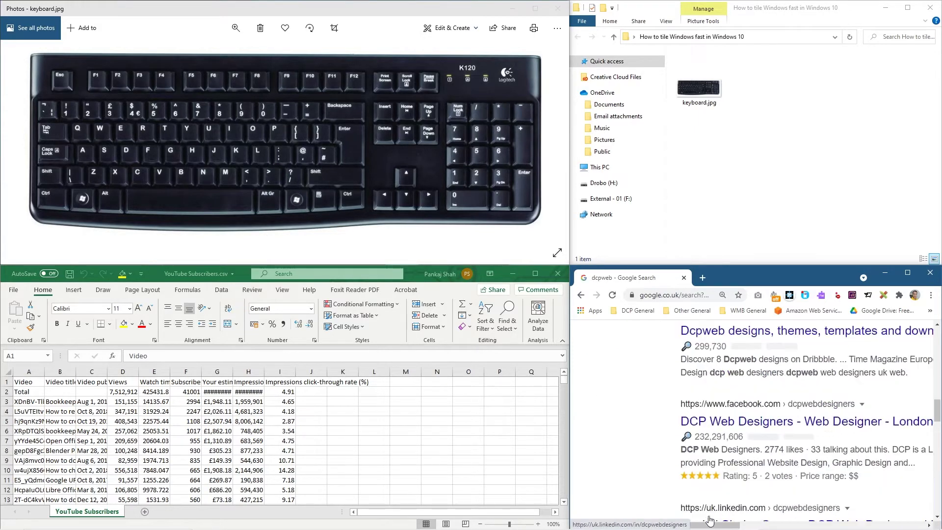
- Adjust Chrome's left border, then make Excel and Photos active in turn
left_click_drag(713, 526, 726, 430)
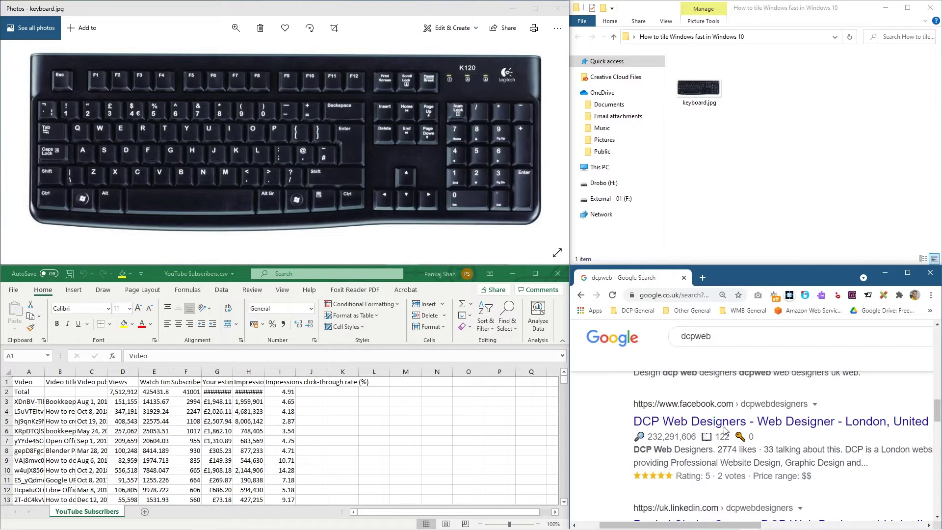
mouse_move(571, 382)
left_mouse_down()
mouse_move(539, 382)
mouse_move(576, 379)
left_mouse_up()
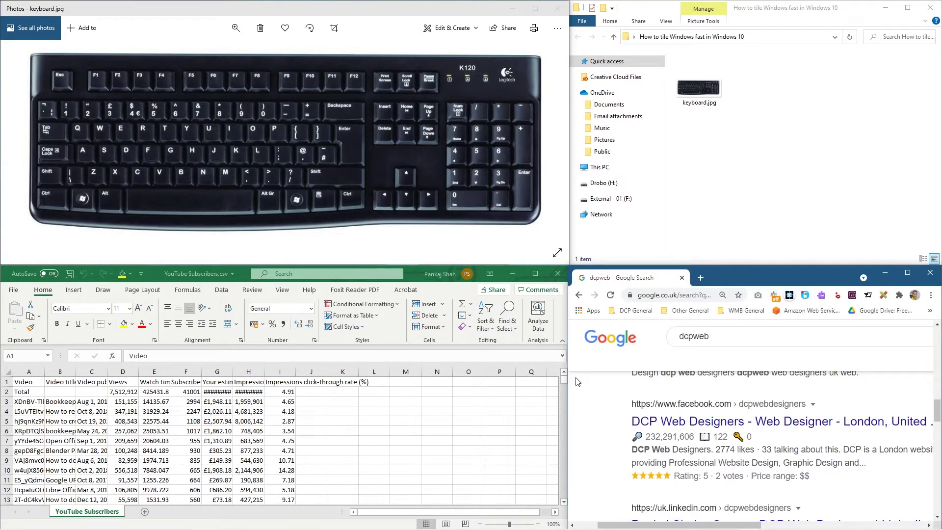
left_click(415, 274)
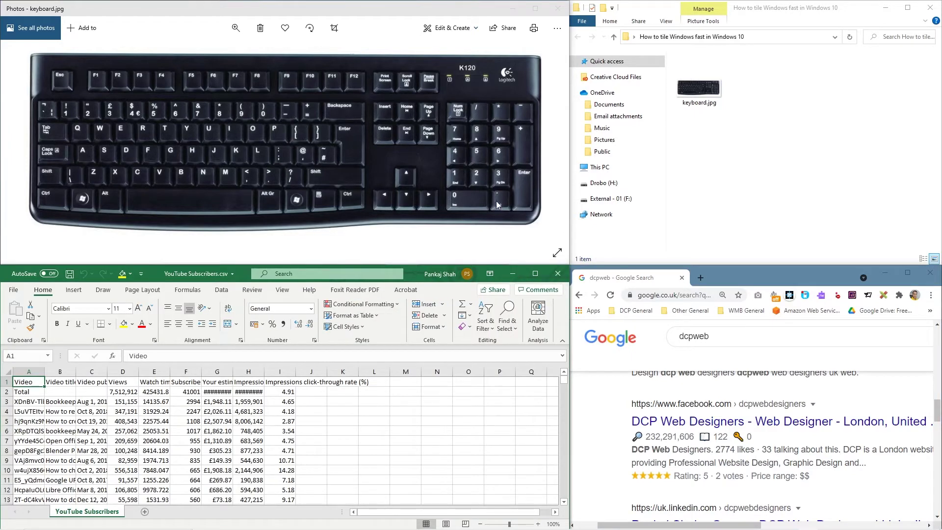
left_click(453, 64)
key("super+Right")
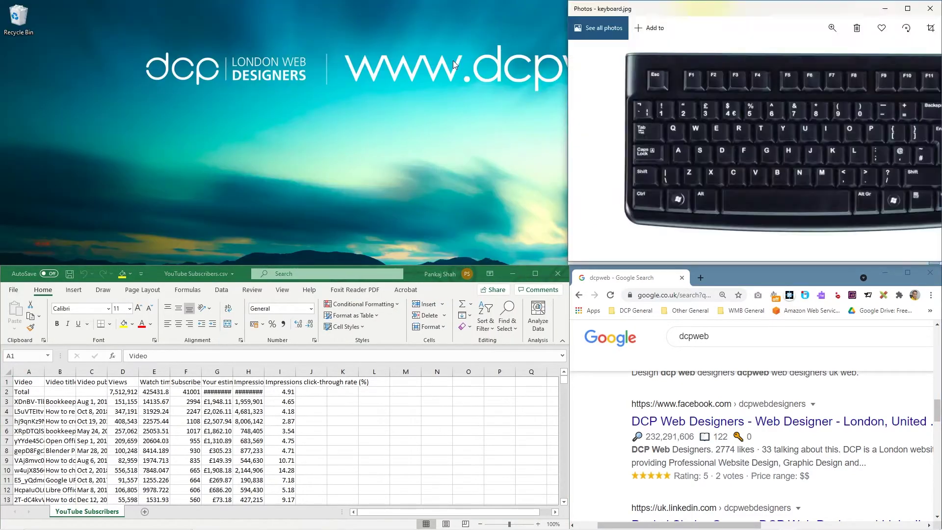
key("super+Left")
key("alt+Tab")
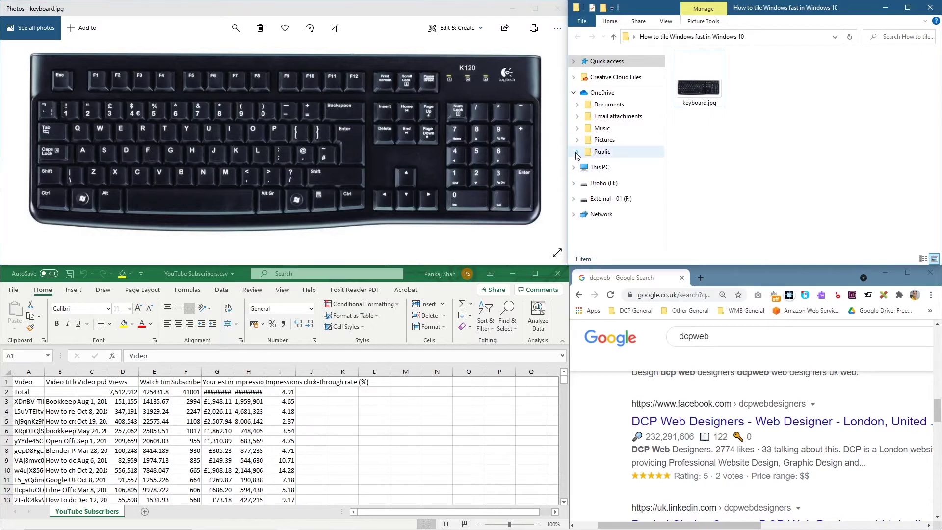
left_click_drag(478, 7, 741, 98)
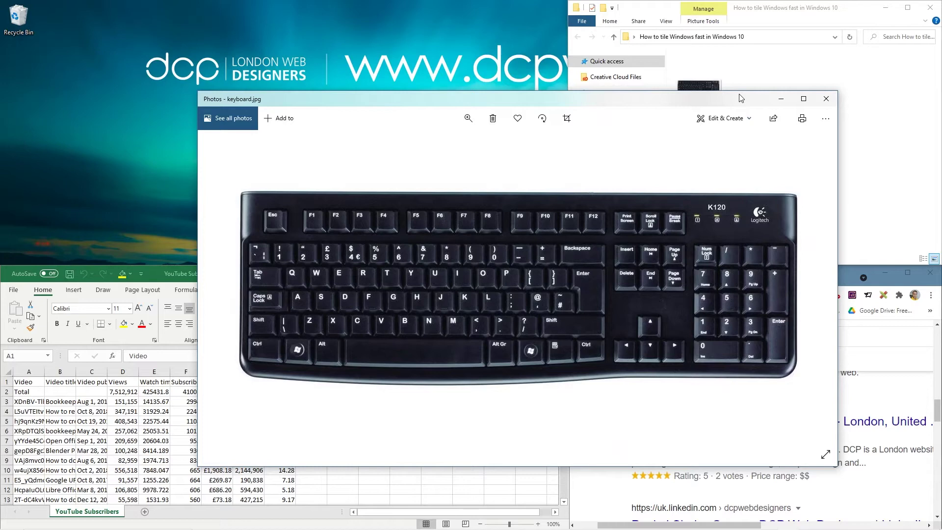
key("super+Left")
key("super+Up")
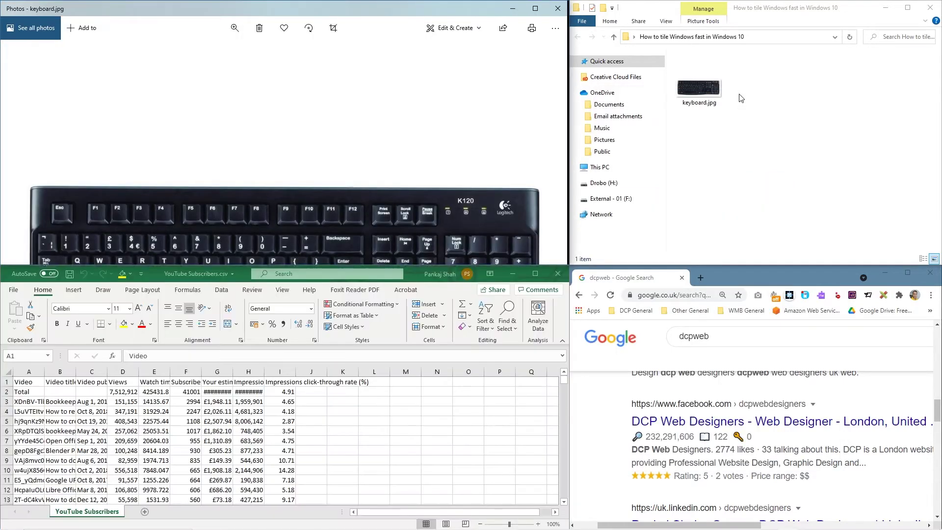
- Narrow Excel from its right edge and widen Chrome leftward to meet it
scroll(469, 446, "down", 20)
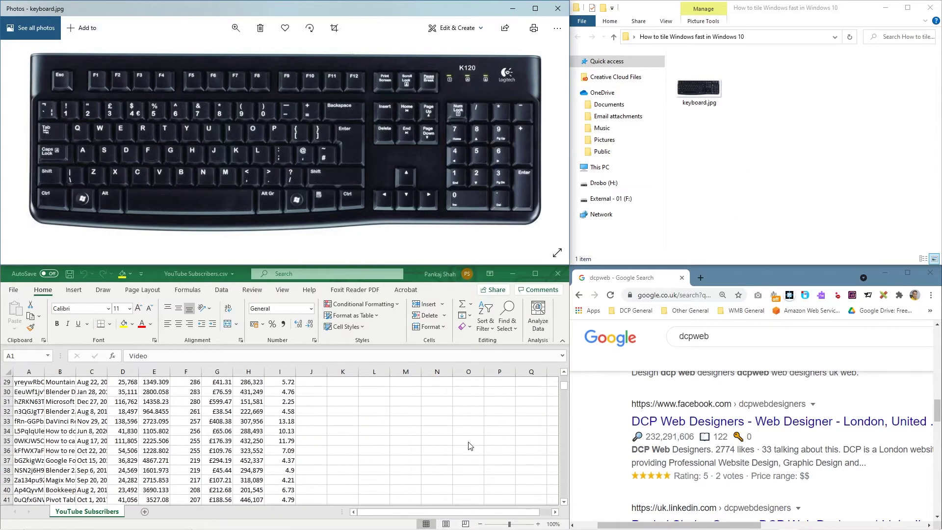
scroll(574, 393, "down", 8)
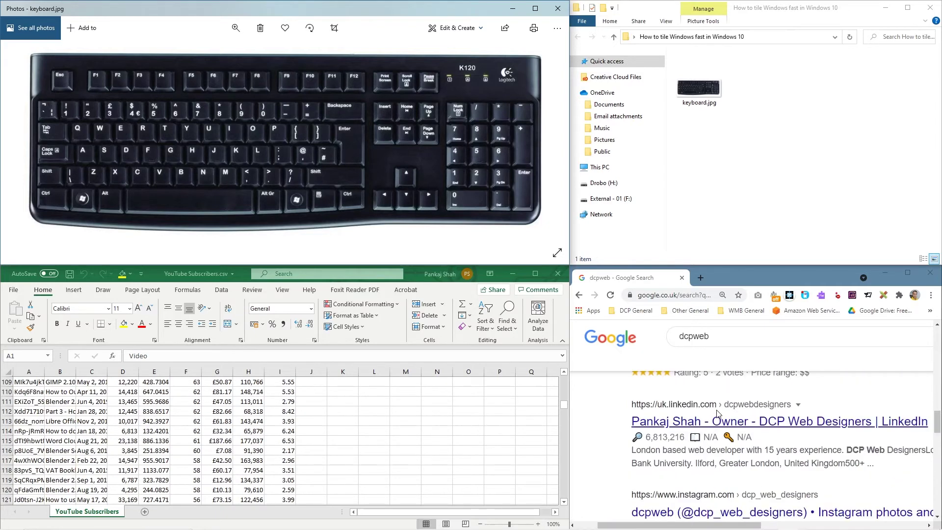
left_click_drag(571, 392, 477, 392)
left_click_drag(570, 395, 477, 395)
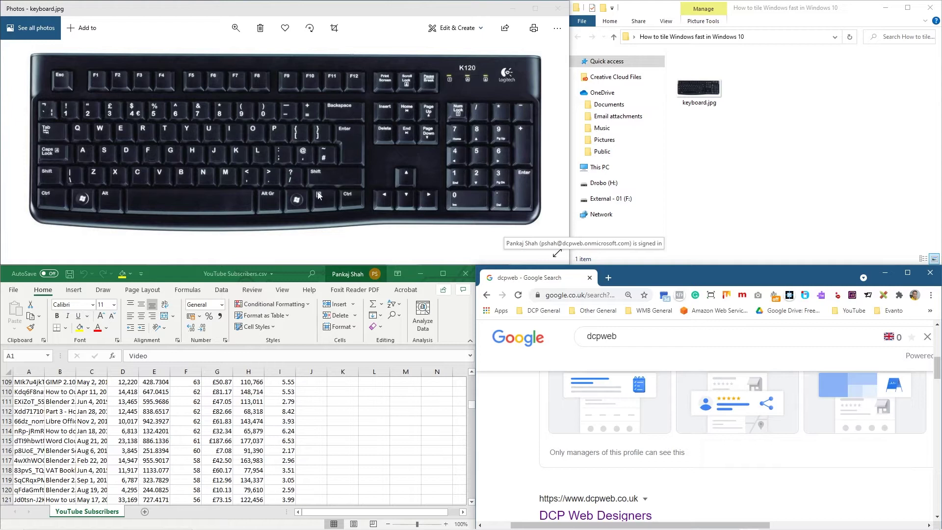
- Minimise Chrome, File Explorer and Excel, and float the Photos window near the desktop centre
left_click(730, 198)
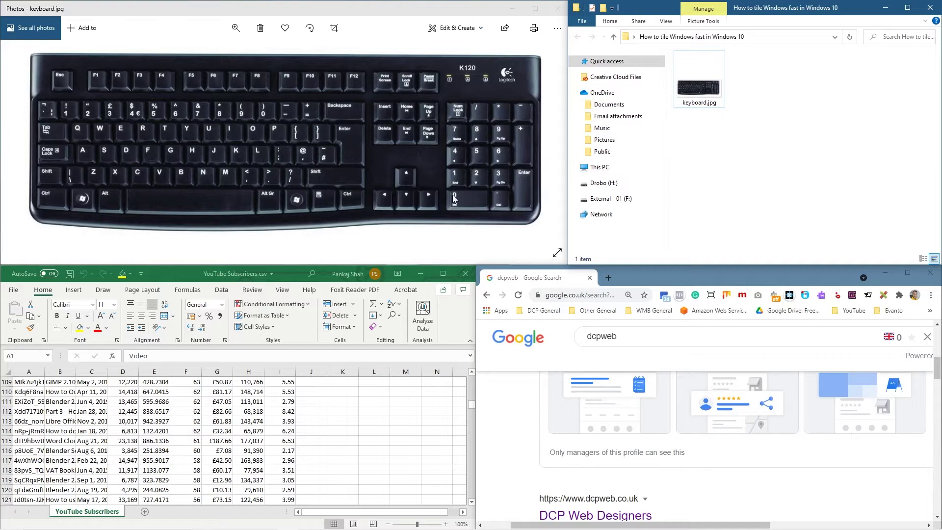
left_click(408, 181)
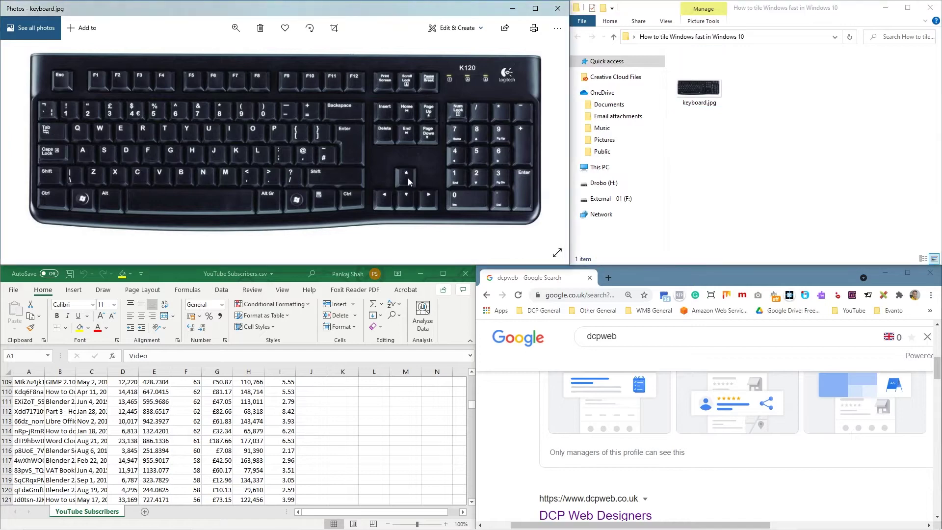
left_click(884, 278)
left_click(886, 8)
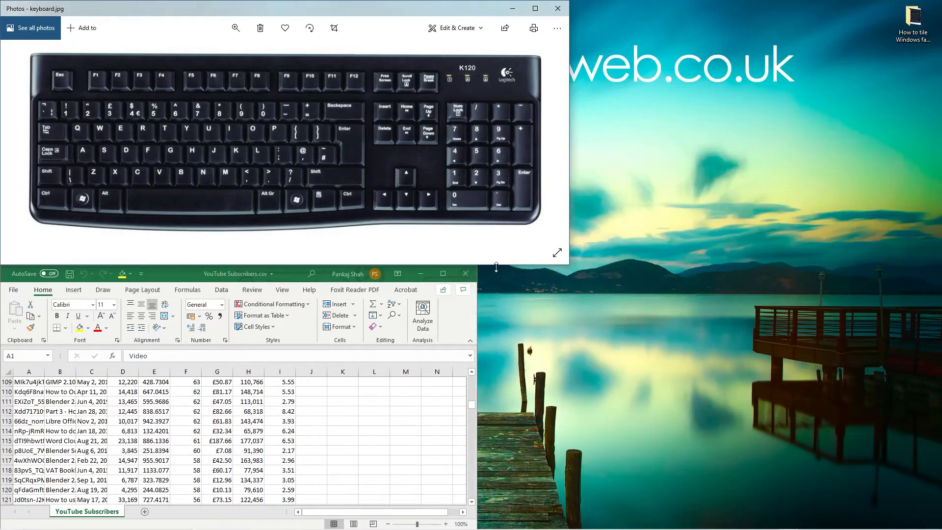
left_click(421, 276)
left_click_drag(441, 10, 581, 59)
- Snap Photos into the top-left quarter and bring up the Alt+Tab window switcher
key("super+Left")
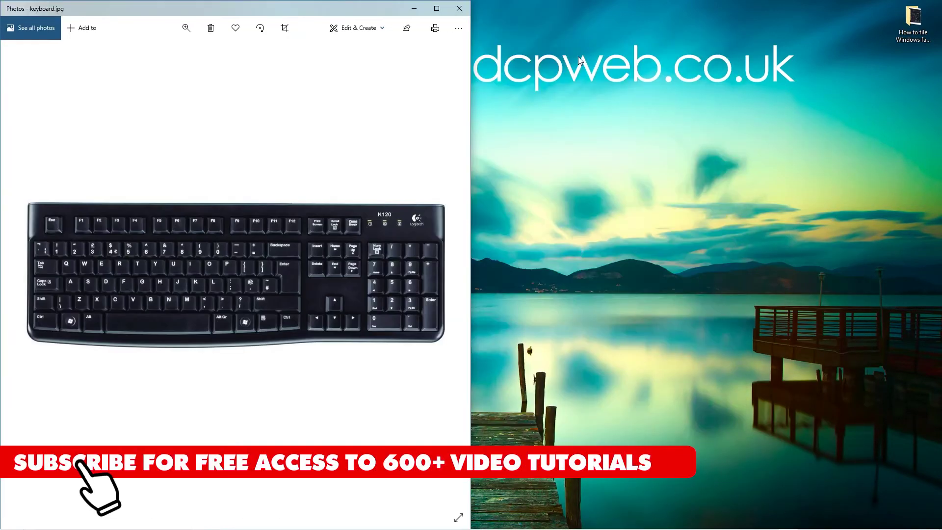
key("super+Up")
key("alt+Tab")
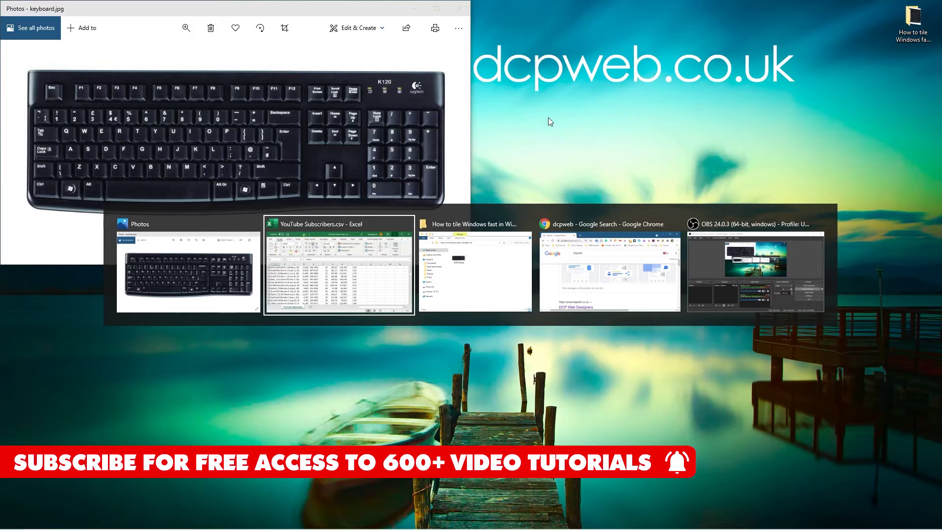
key("Escape")
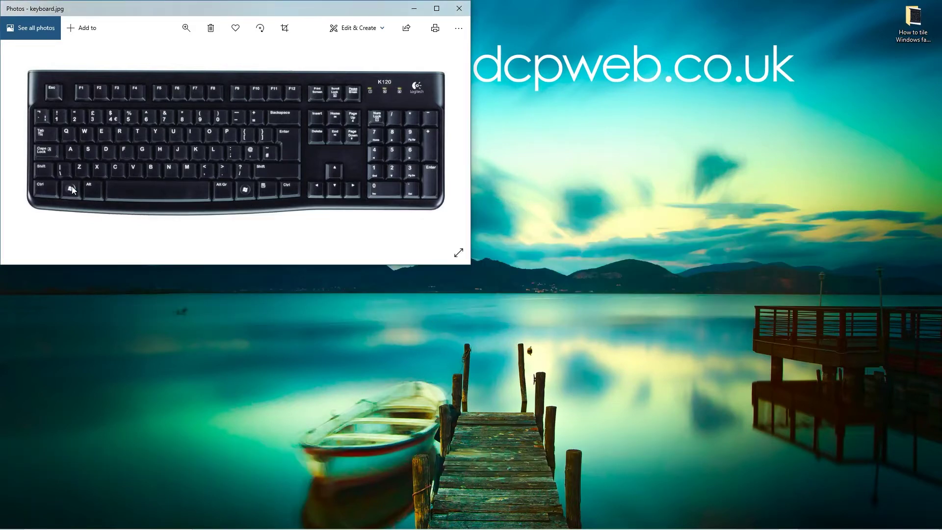
scroll(93, 188, "up", 3)
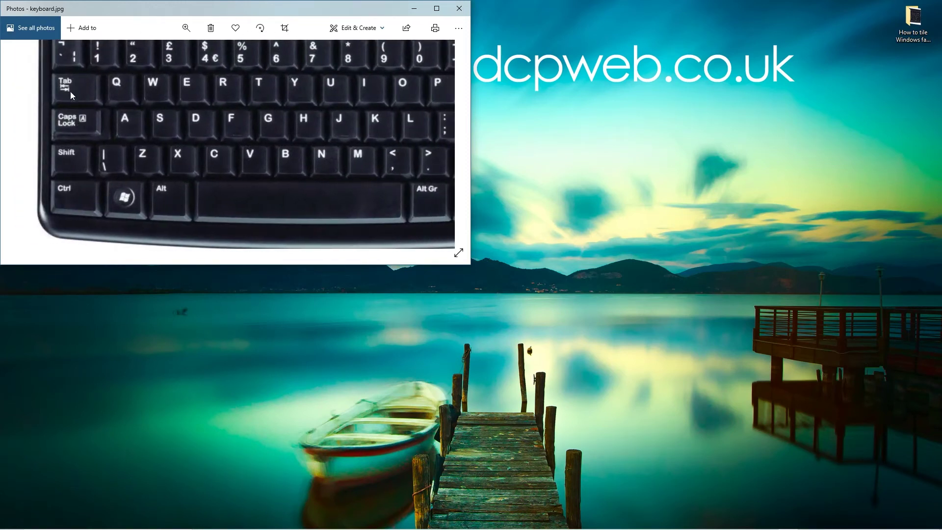
scroll(176, 181, "down", 3)
key("alt+Tab")
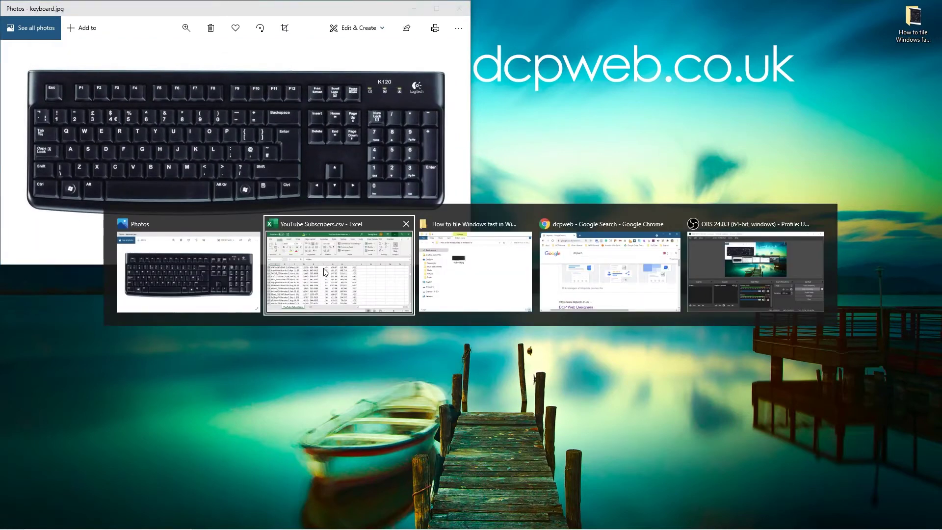
- Bring Chrome's dcpweb results forward and snap them into the top-right quarter
left_click(555, 280)
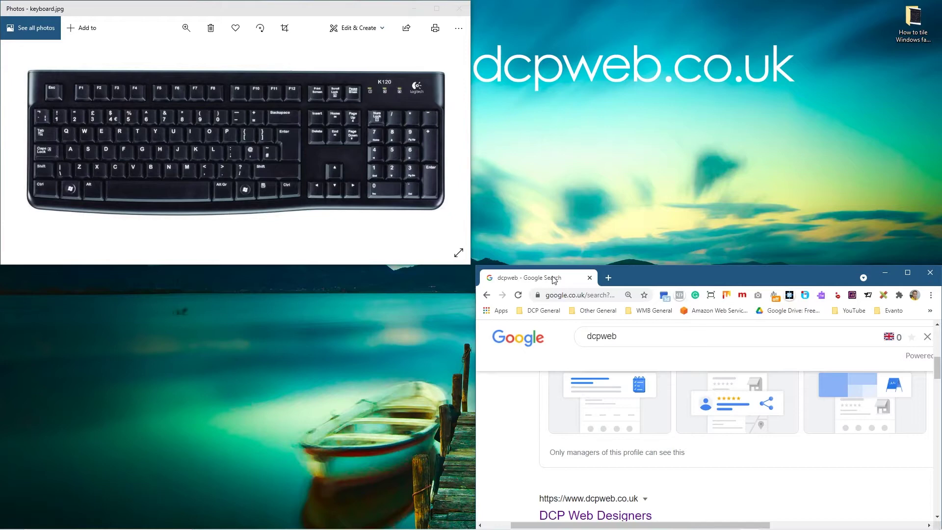
key("super+Down")
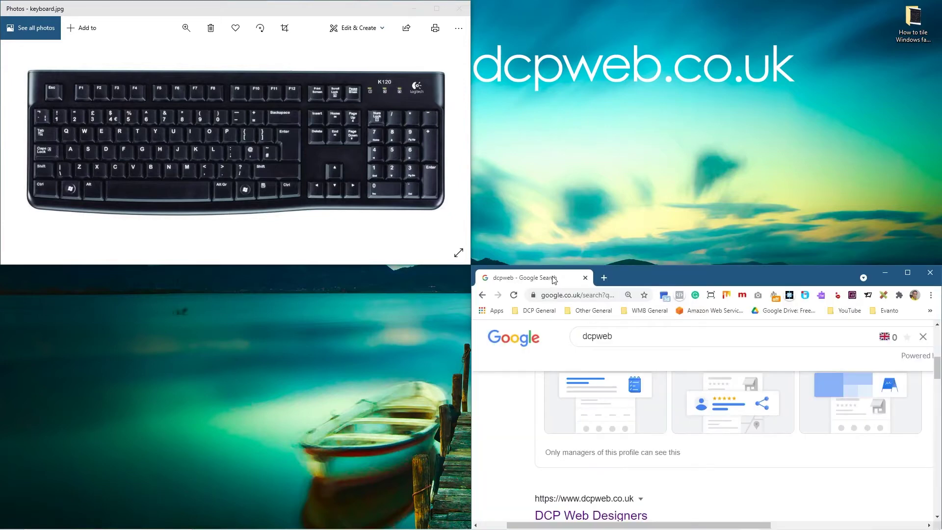
key("super+Up")
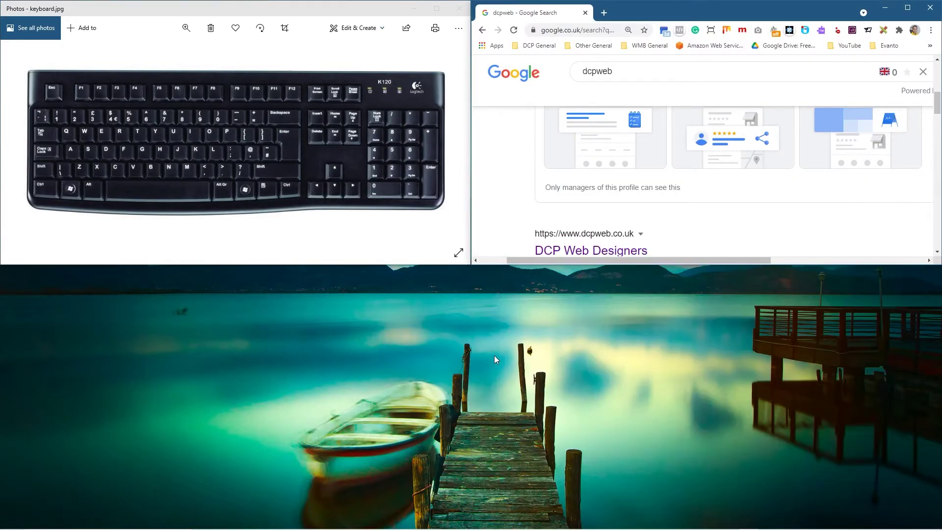
- Switch to the Excel subscribers sheet and settle it in the bottom-left quarter
key("alt+Tab")
key("alt+Tab")
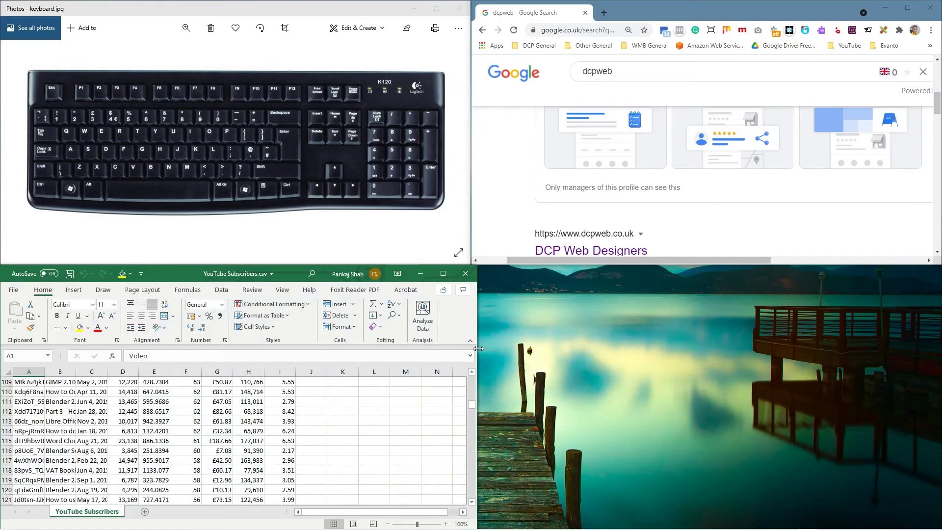
key("super+Up")
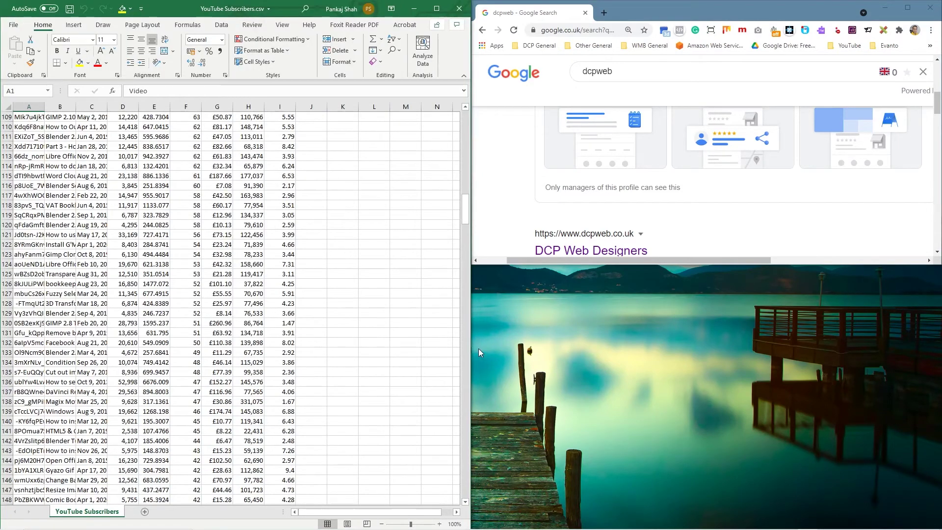
scroll(349, 280, "down", 3)
scroll(349, 281, "up", 3)
left_click(366, 197)
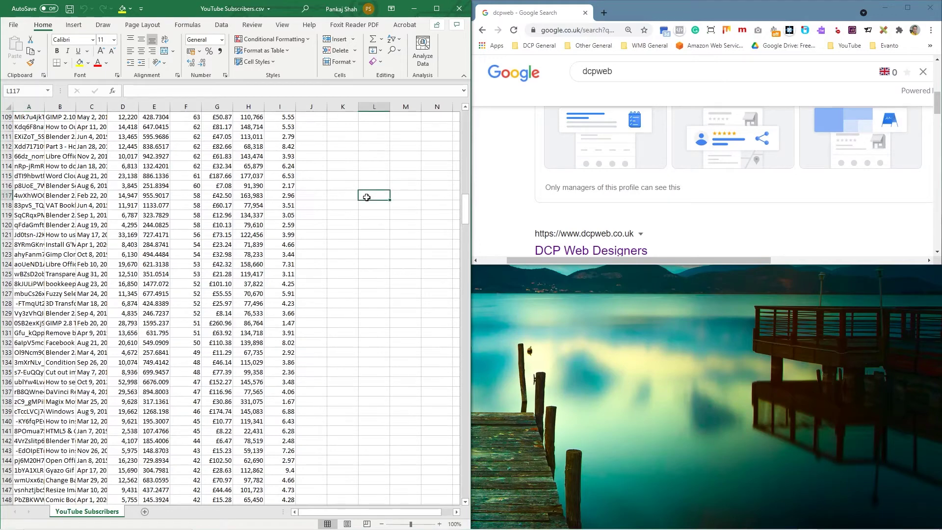
key("super+Down")
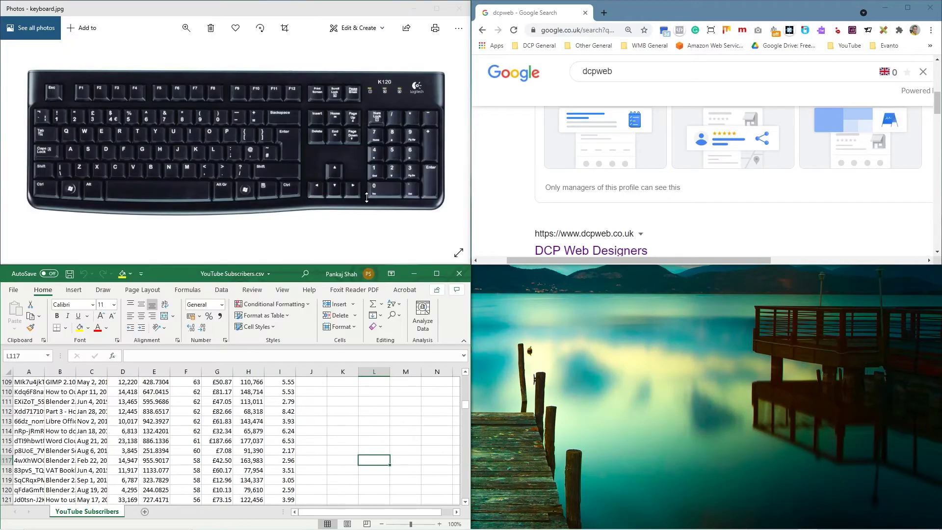
key("super+Up")
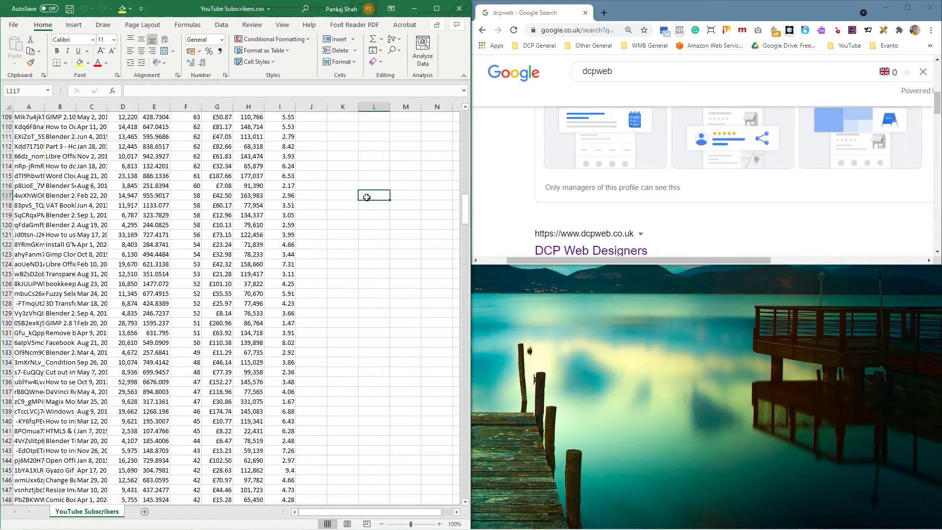
key("super+Down")
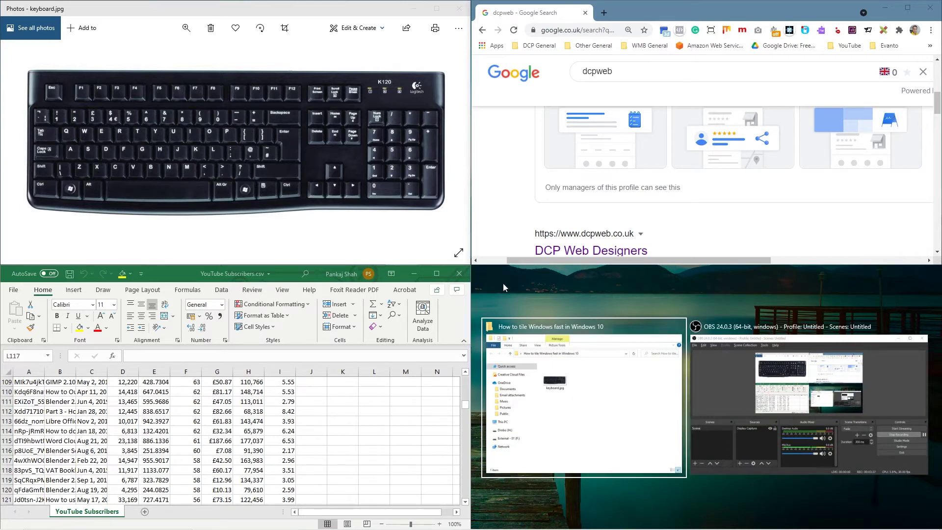
- Fill the empty bottom-right quarter with File Explorer and adjust the shared divider
left_click(642, 398)
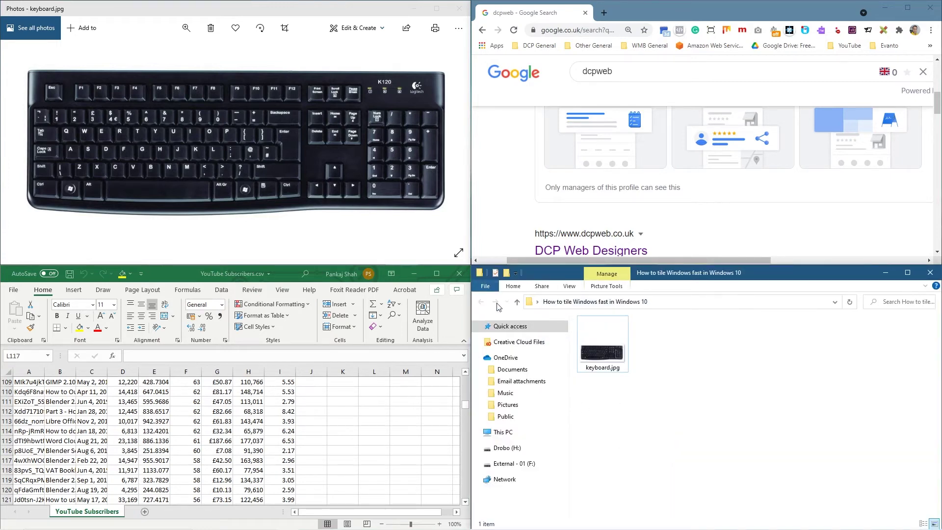
mouse_move(471, 195)
left_mouse_down()
mouse_move(444, 194)
mouse_move(533, 196)
mouse_move(471, 203)
left_mouse_up()
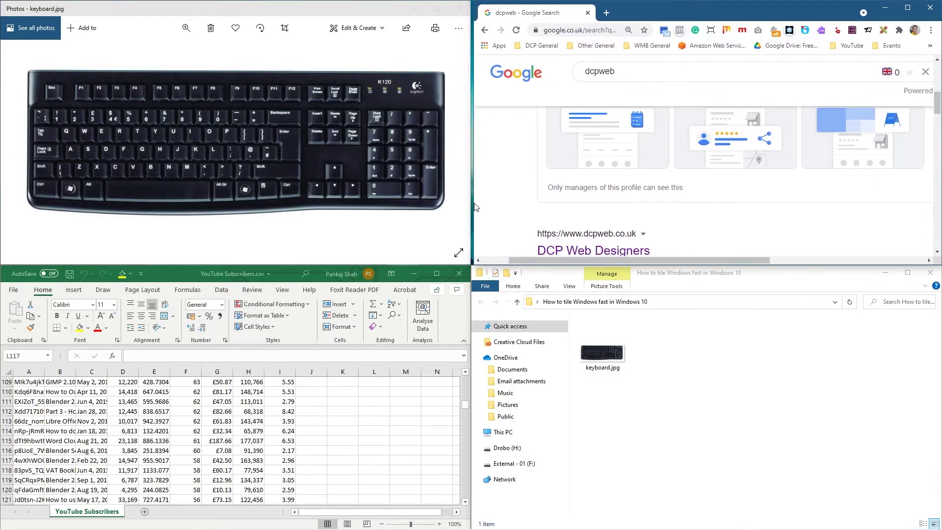
left_click(785, 344)
- Close File Explorer and Chrome, then snap Excel into the right half
left_click(930, 272)
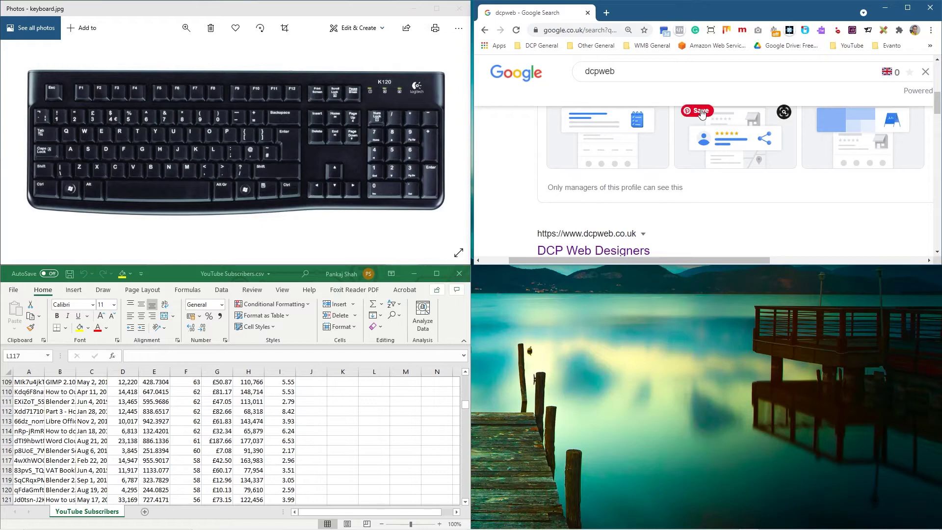
left_click(930, 8)
left_click_drag(277, 274, 941, 187)
left_click(395, 153)
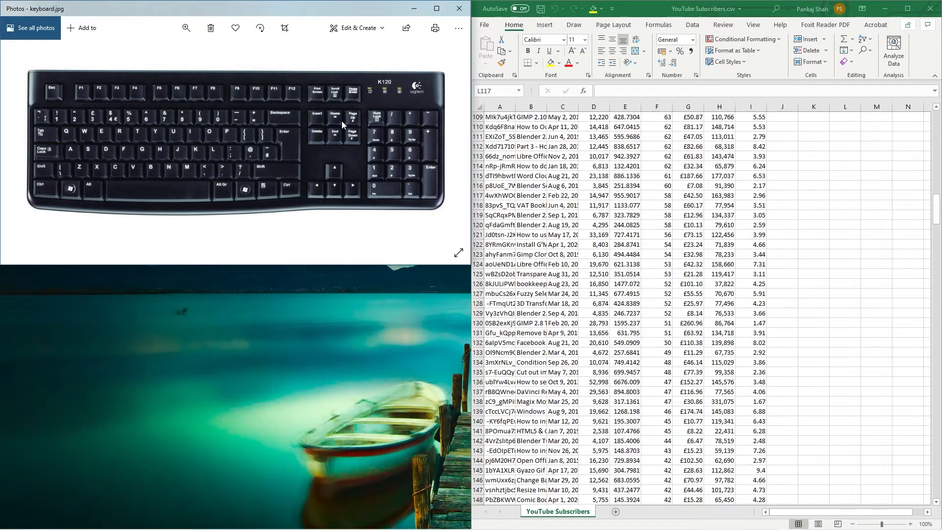
- Extend Photos to the full-height left half, widen it past Excel, then close Photos
key("super+Down")
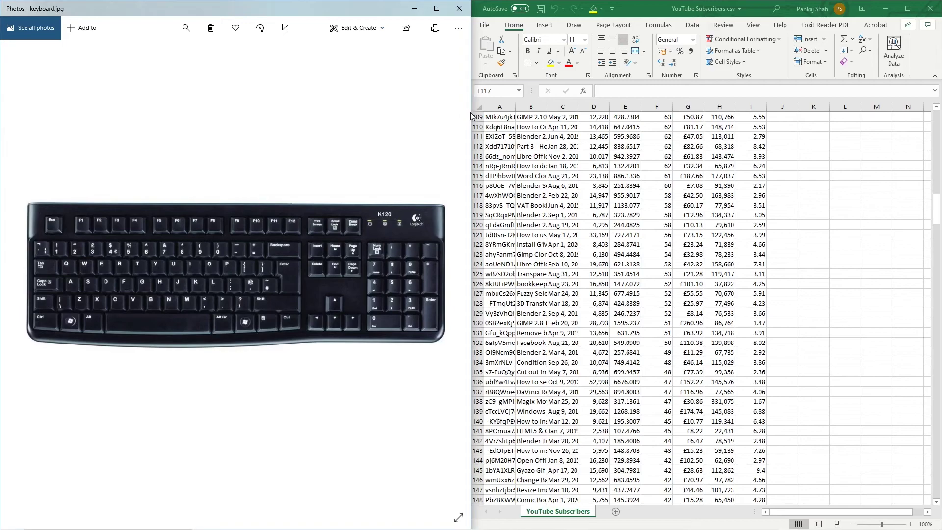
left_click_drag(471, 113, 247, 151)
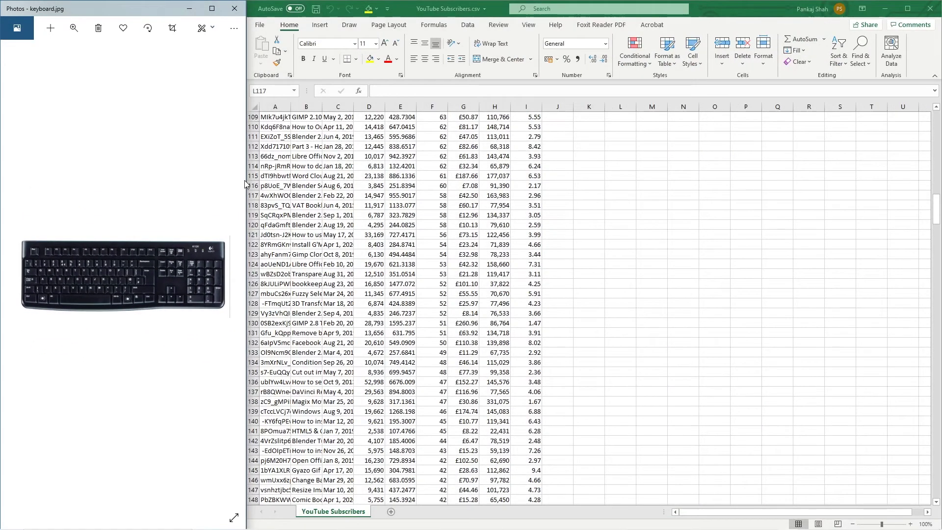
left_click_drag(247, 182, 529, 186)
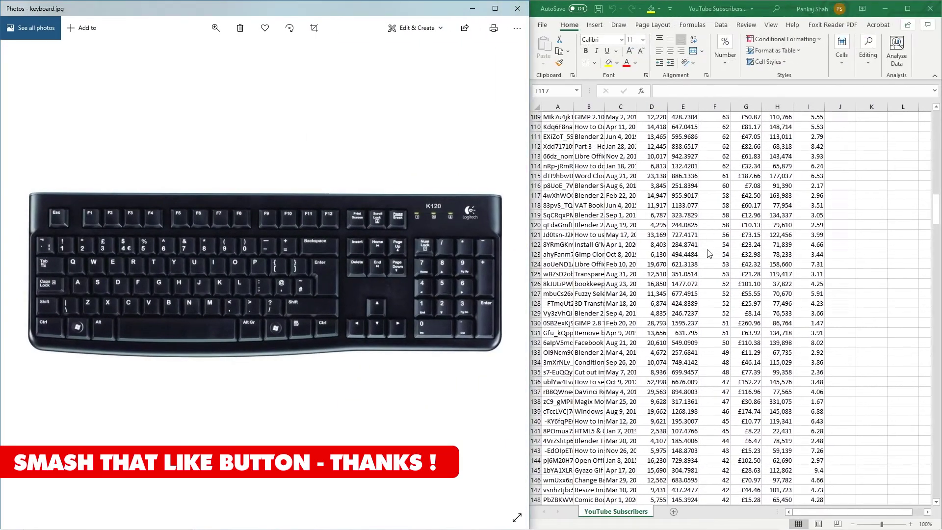
scroll(692, 268, "up", 5)
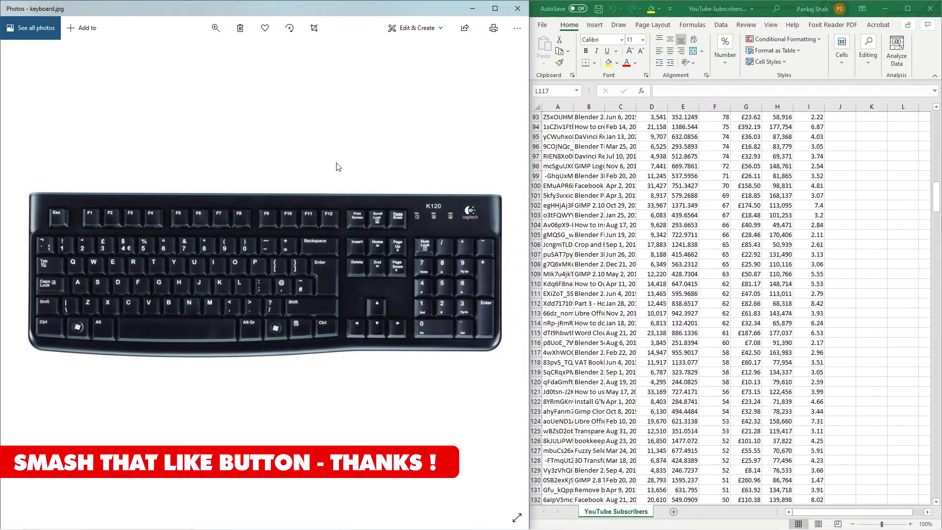
left_click(517, 9)
key("super")
key("super")
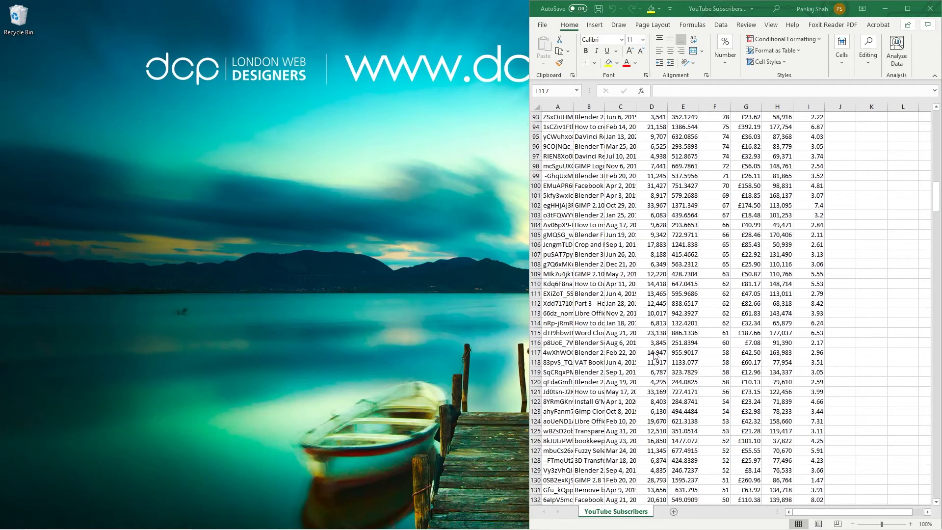
- Snap a new Chrome window left of Excel and Google-search 'dcpweb'
key("super+Left")
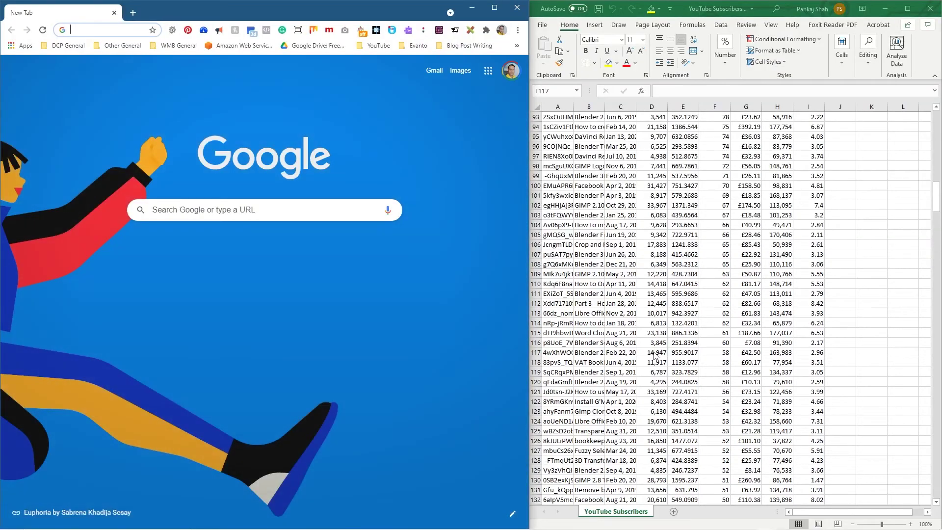
left_click_drag(530, 195, 516, 218)
left_click(261, 212)
type("dcpweb")
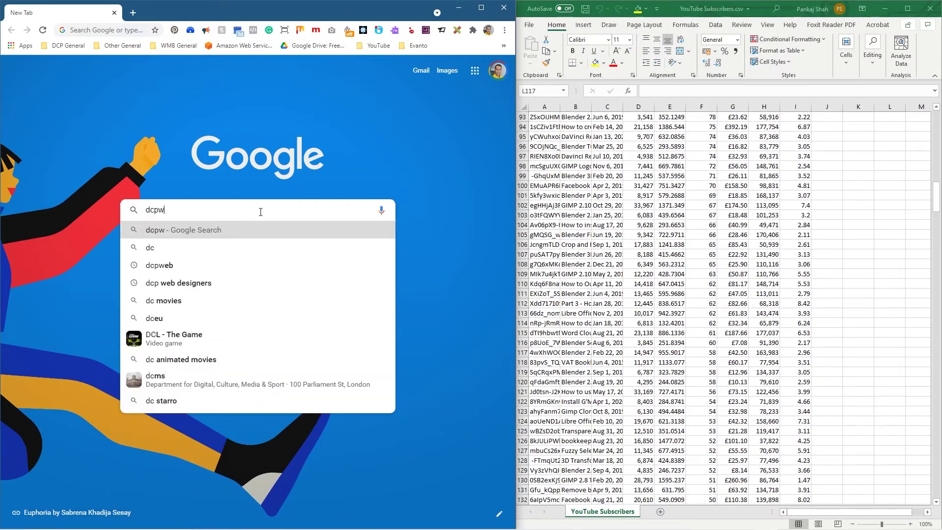
key("Return")
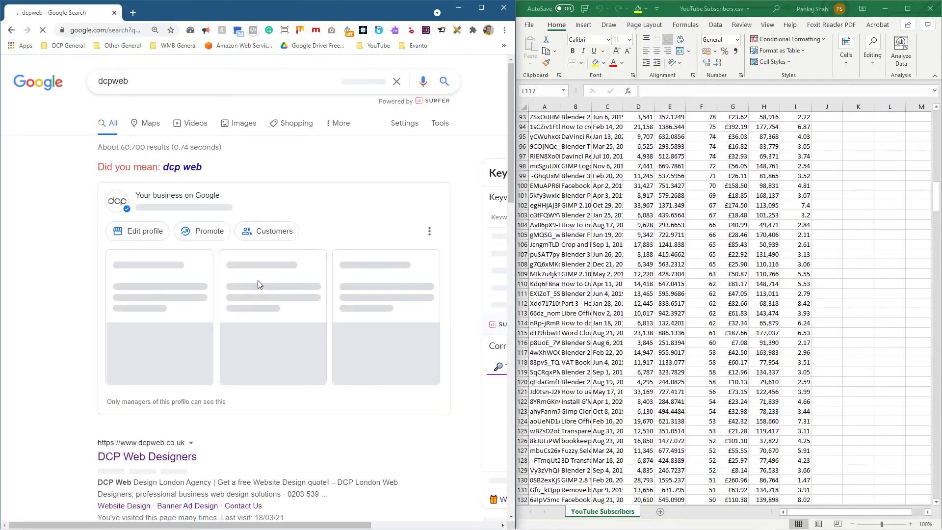
scroll(259, 281, "down", 6)
scroll(270, 280, "down", 5)
scroll(255, 275, "up", 9)
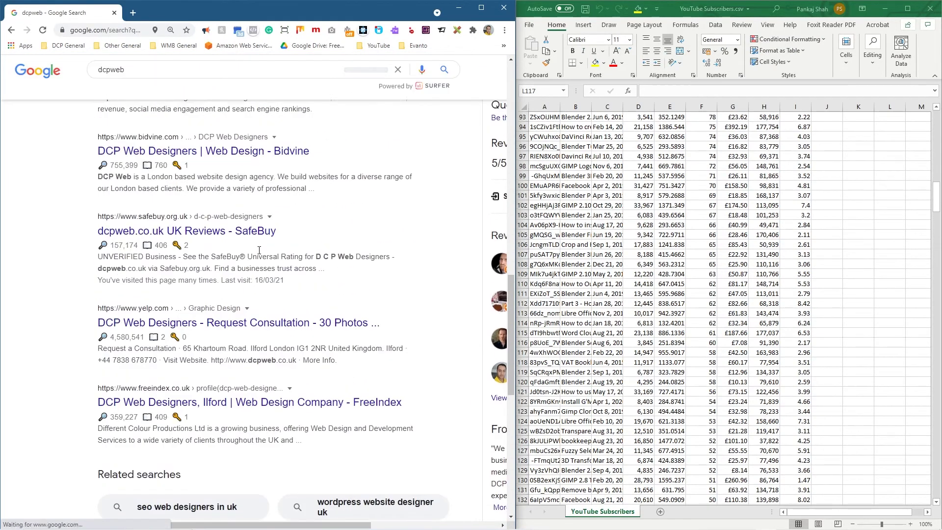
scroll(237, 307, "up", 5)
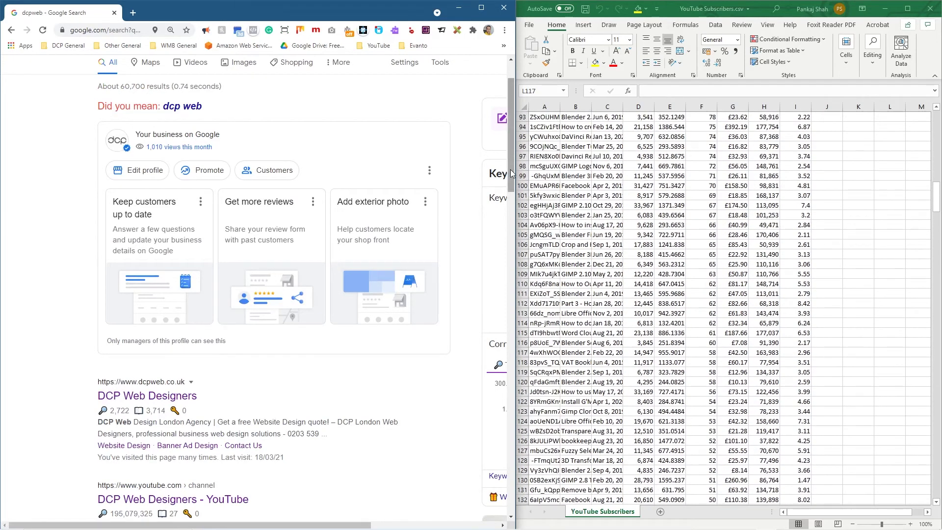
- Move the split divider left so Excel is wider, and zoom out Chrome's dcpweb results page
left_click_drag(516, 171, 347, 172)
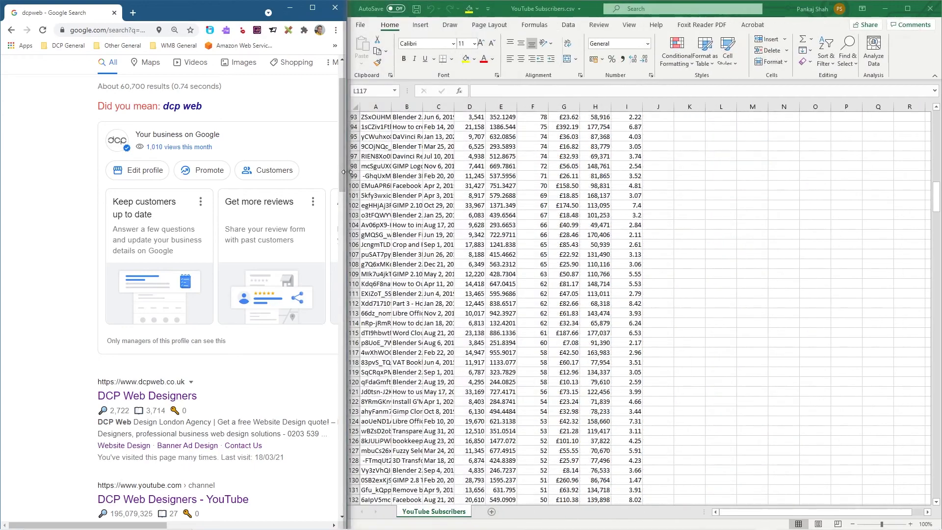
key("ctrl+minus")
key("ctrl+minus")
key("ctrl+minus")
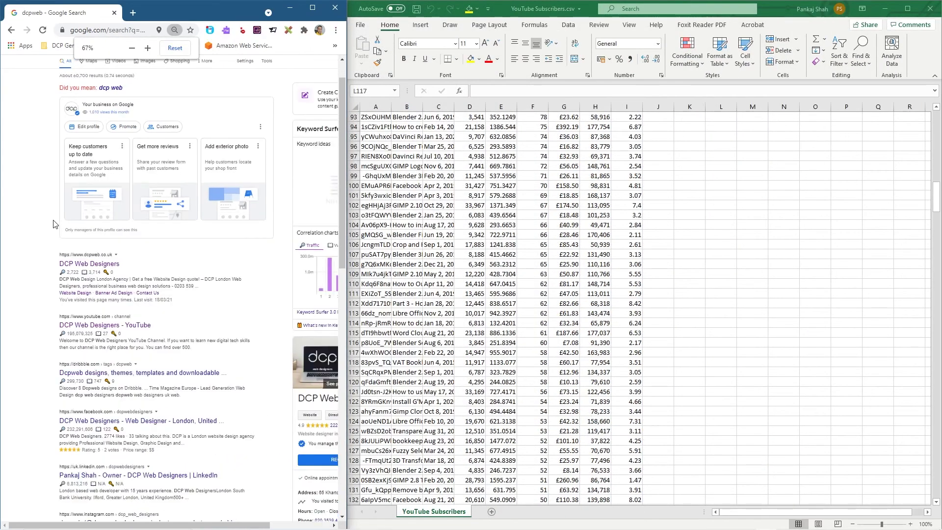
scroll(219, 332, "down", 1)
scroll(219, 331, "down", 5)
scroll(230, 324, "up", 6)
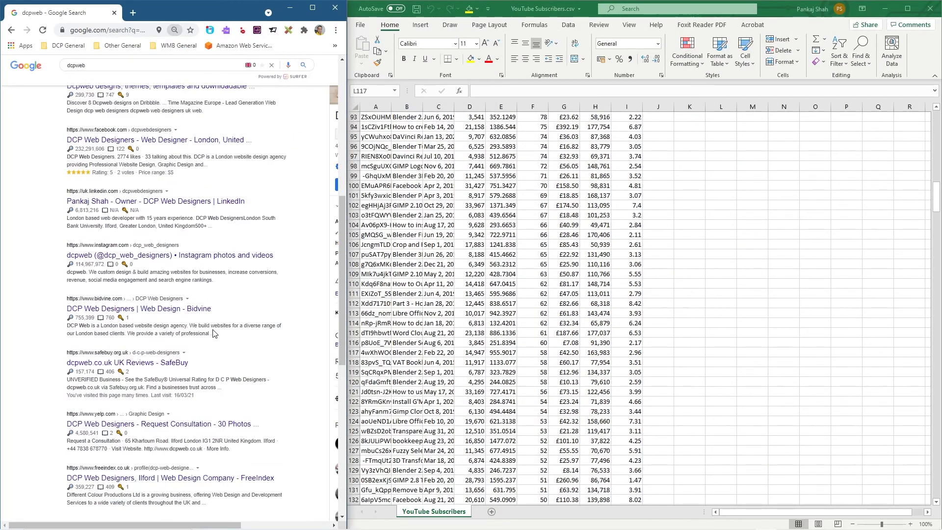